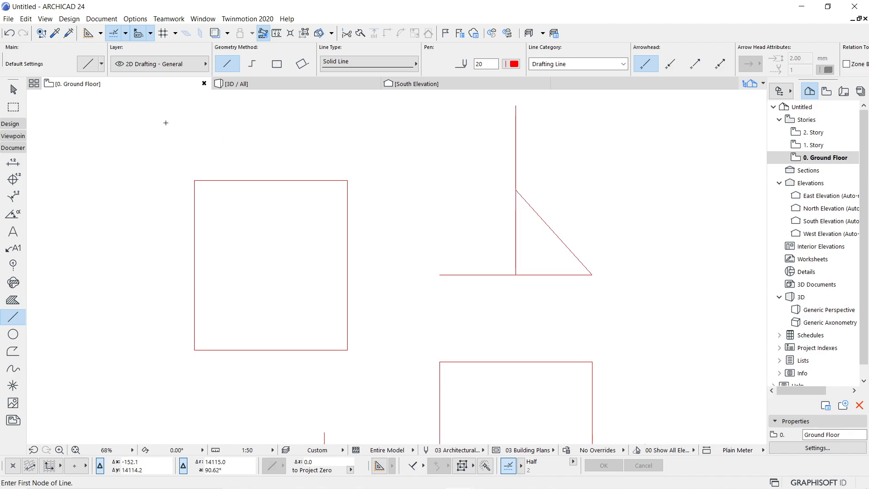
- Bring up the Snap Guides and Points menu for the Ground Floor drafting
click(127, 33)
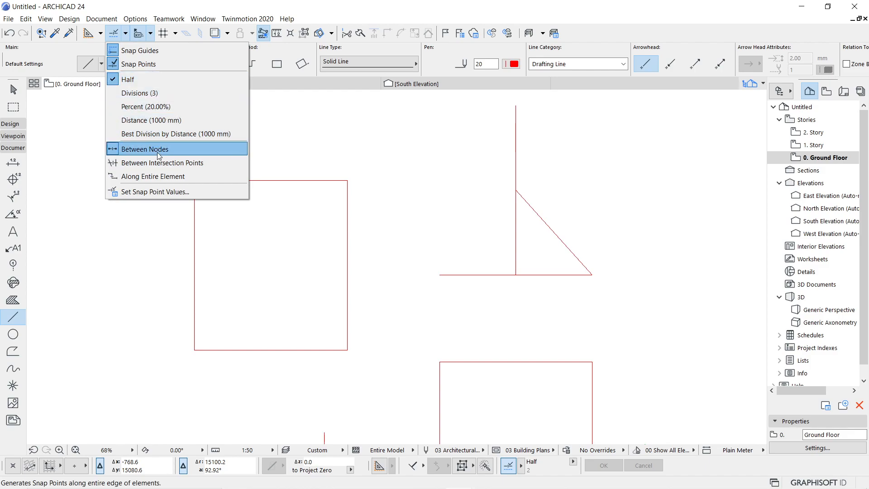
- Dismiss the snap options menu on the empty canvas without changing anything
click(282, 101)
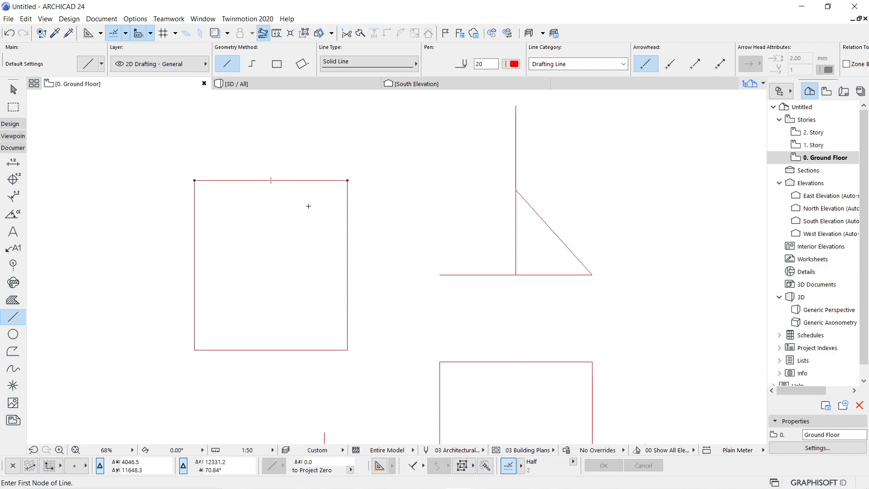
- Set snap points to divide edges Between Intersection Points
click(126, 33)
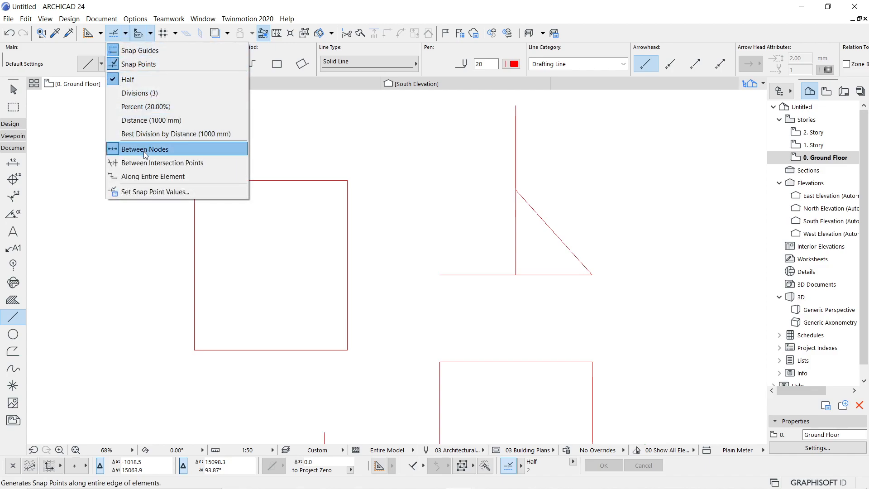
click(277, 173)
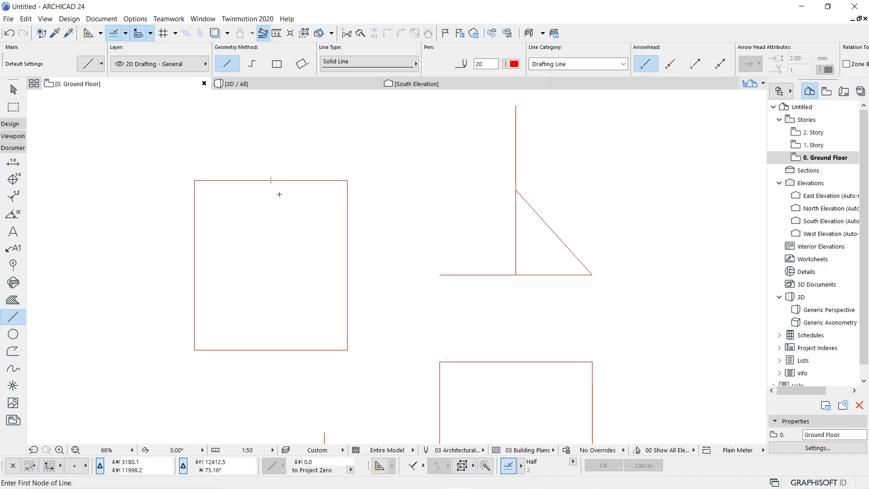
click(126, 34)
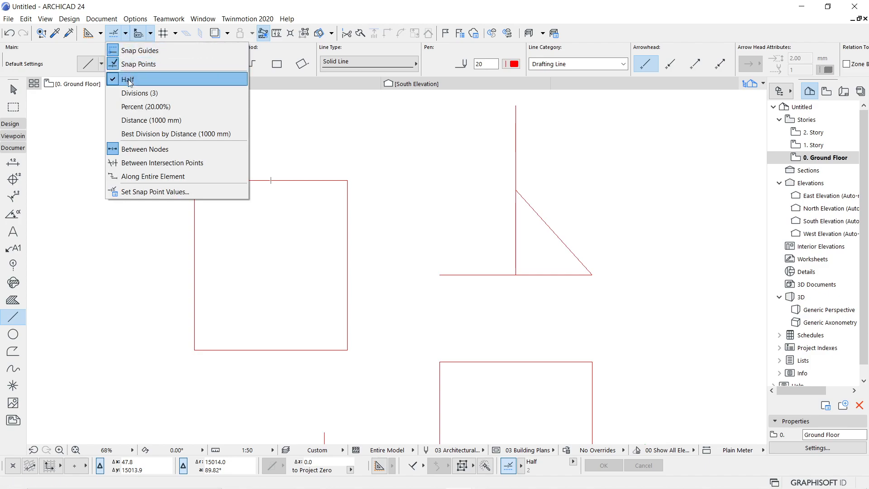
click(158, 163)
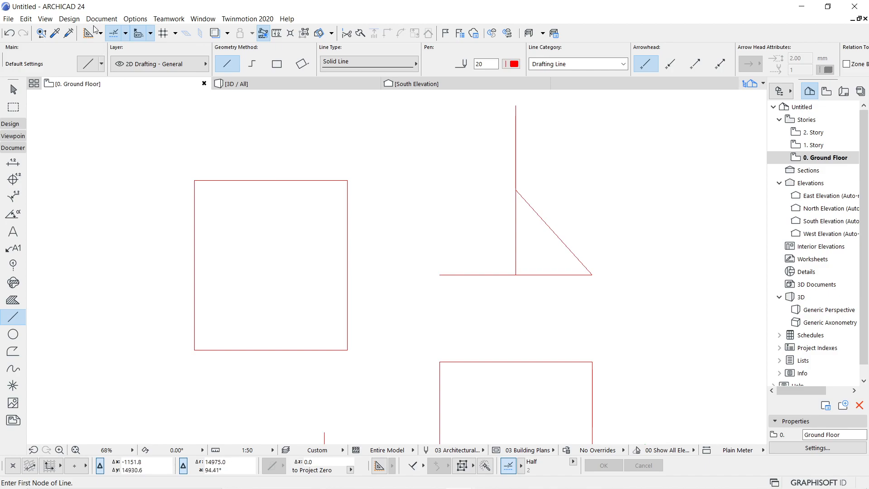
- Draw a horizontal line from the hypotenuse to the vertical edge, and a diagonal from hypotenuse to base
click(125, 33)
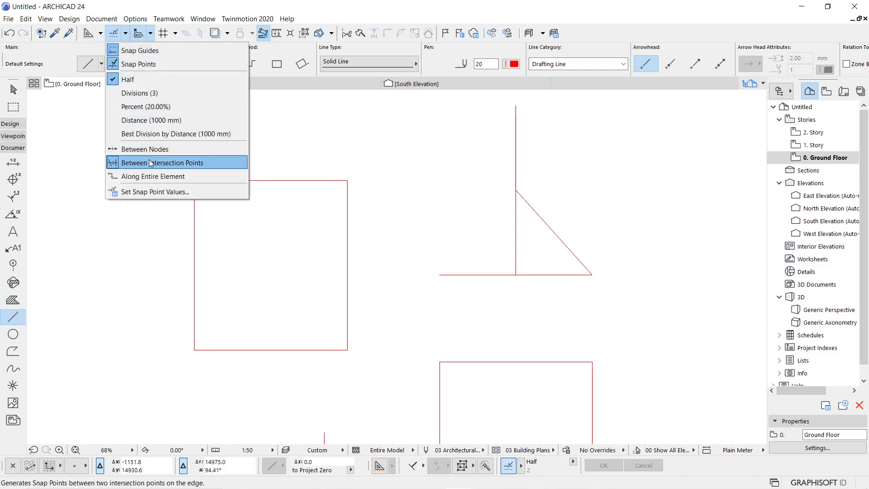
click(289, 199)
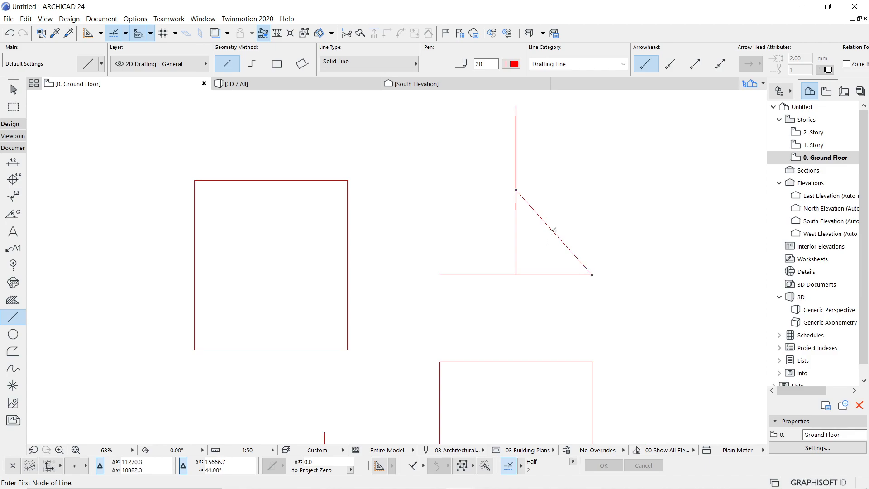
click(554, 232)
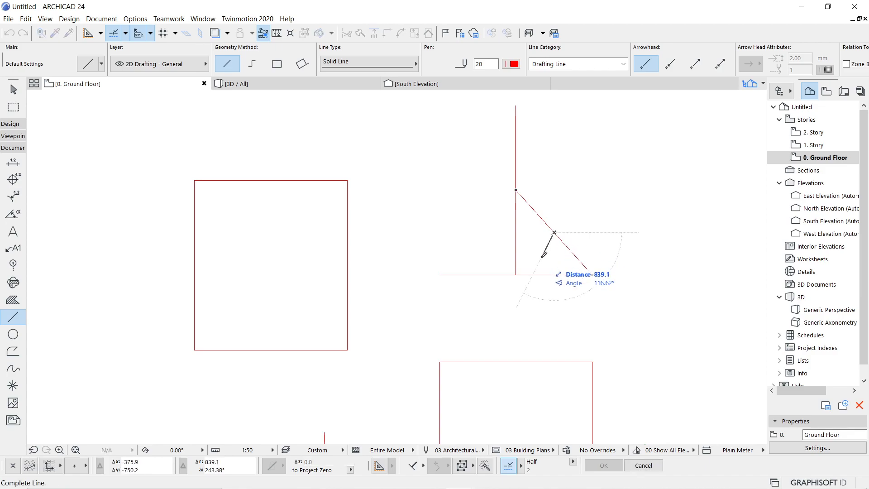
click(516, 232)
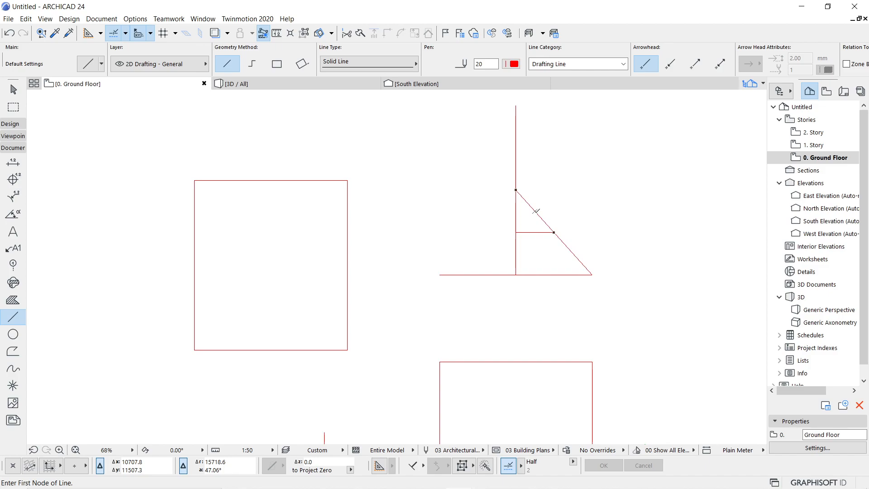
click(536, 211)
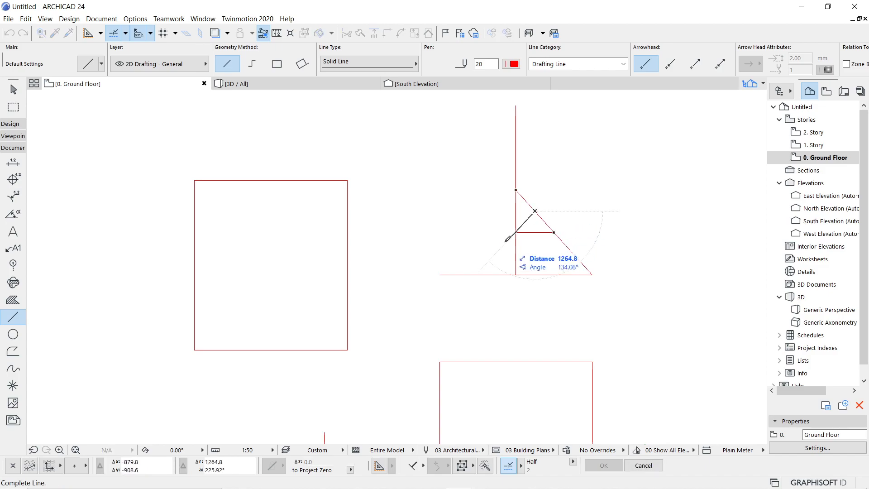
click(479, 273)
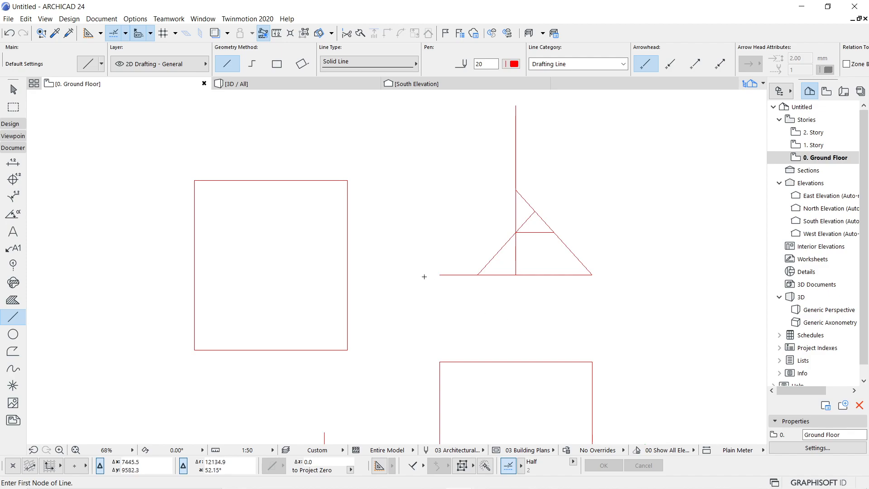
click(125, 33)
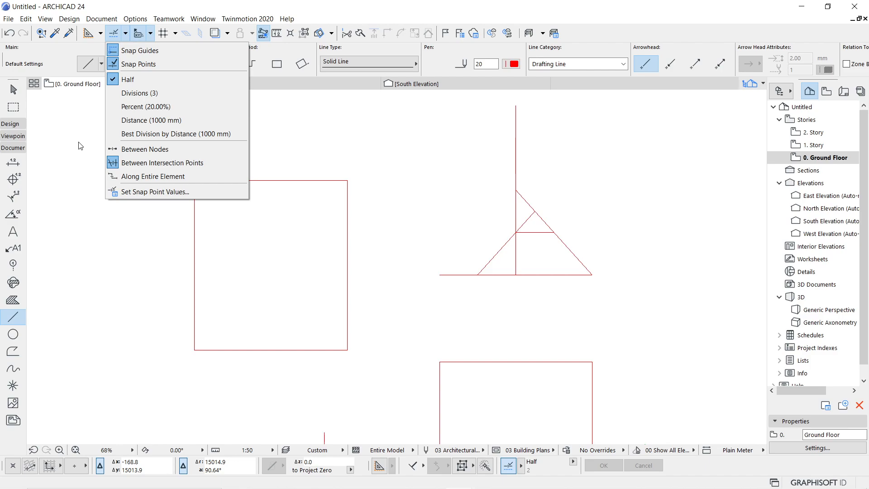
- Choose Between Nodes as the snap point division mode
click(147, 149)
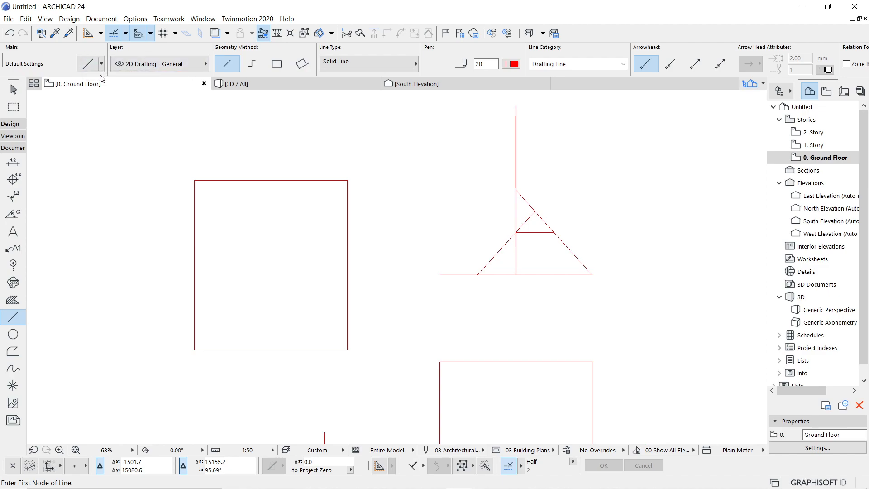
click(13, 91)
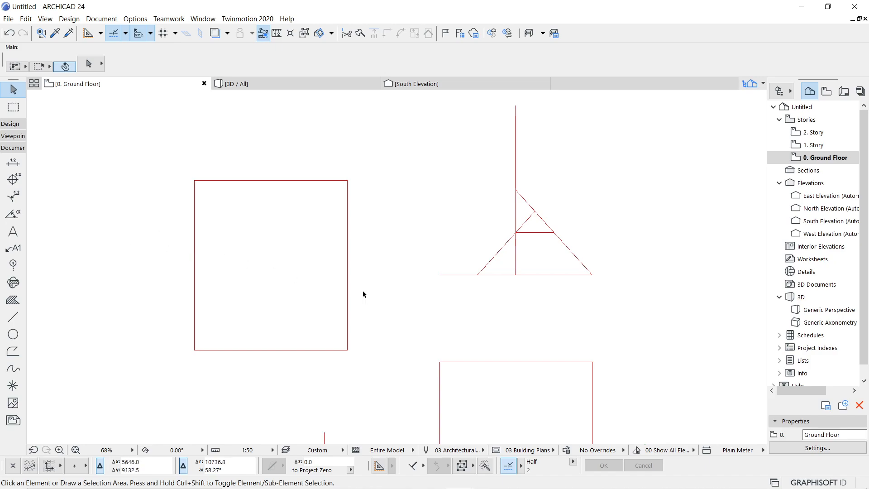
click(462, 275)
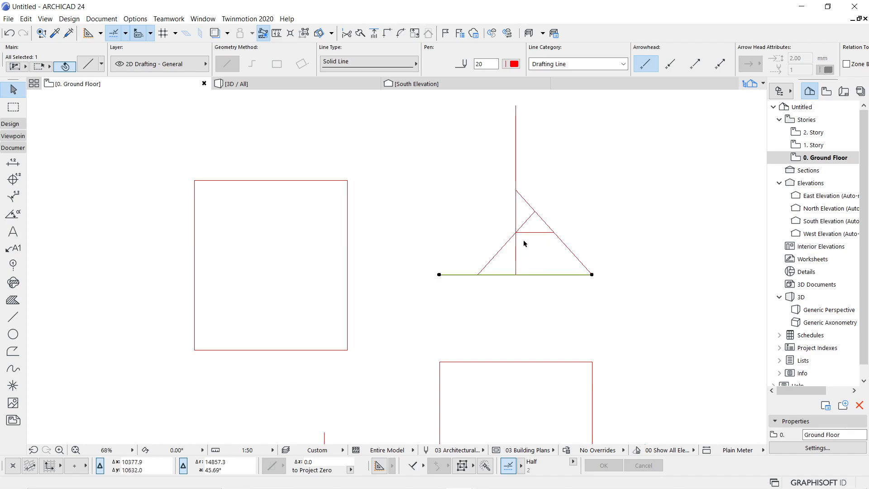
click(517, 159)
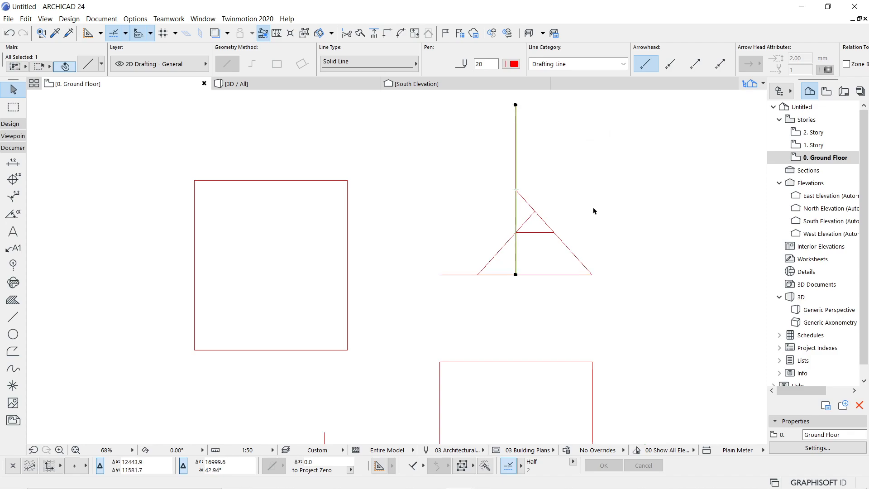
click(575, 257)
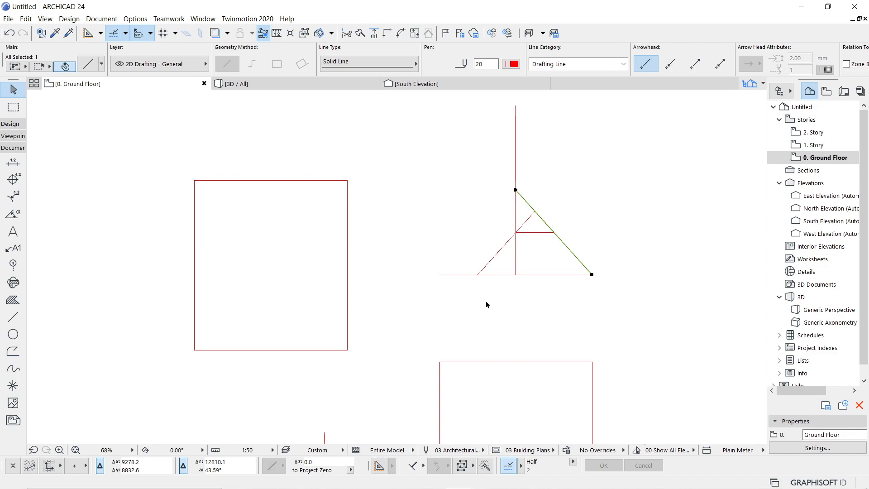
click(515, 254)
click(509, 241)
click(456, 275)
click(566, 247)
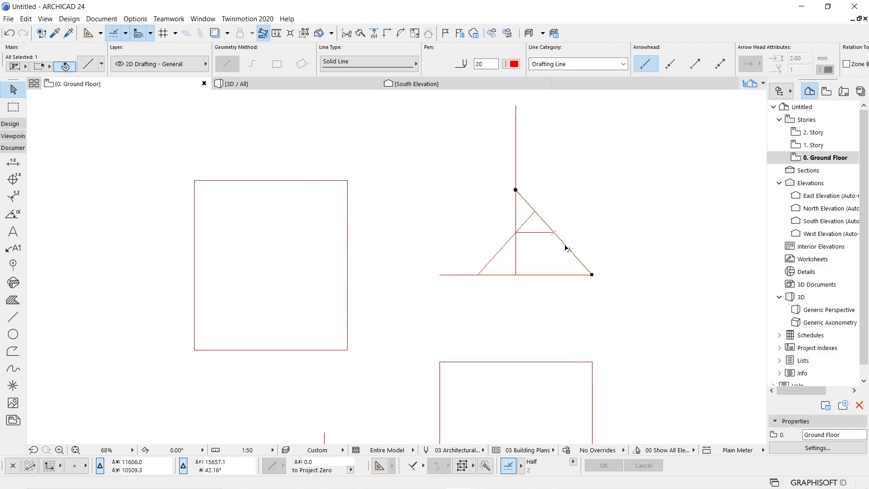
click(527, 219)
click(516, 166)
click(497, 266)
click(455, 275)
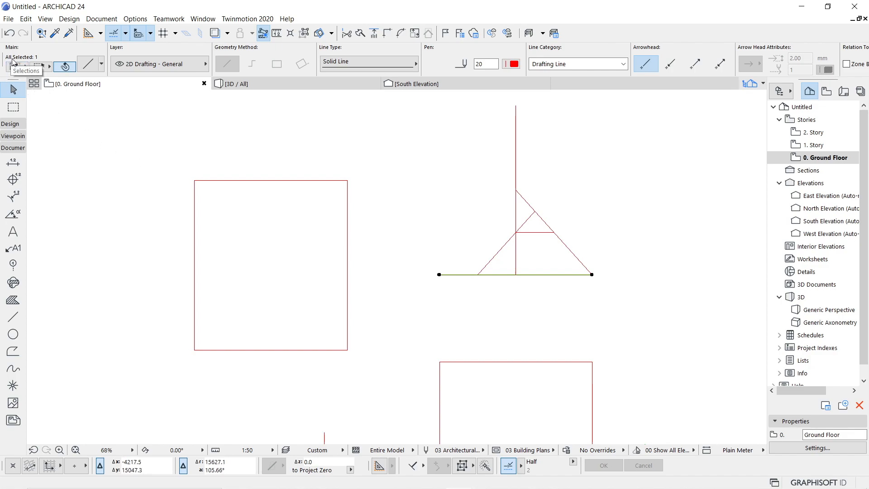
click(65, 66)
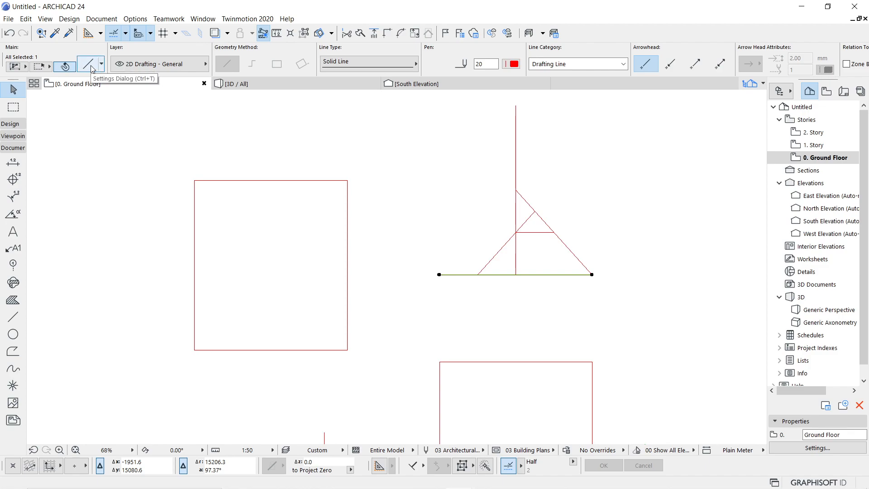
- Show the Line Selection Settings for the selected solid, pen 20 base line
double_click(9, 319)
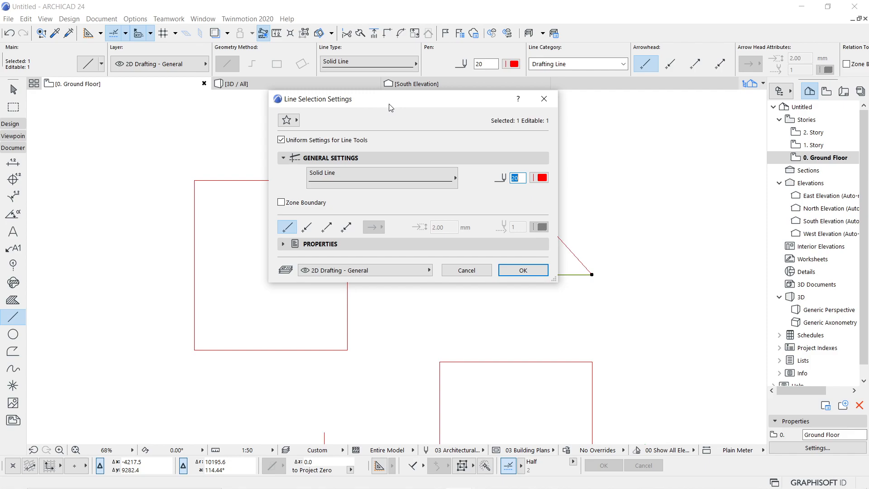
- Change the base line to Long Dashed line type with blue pen 5 and confirm
click(404, 181)
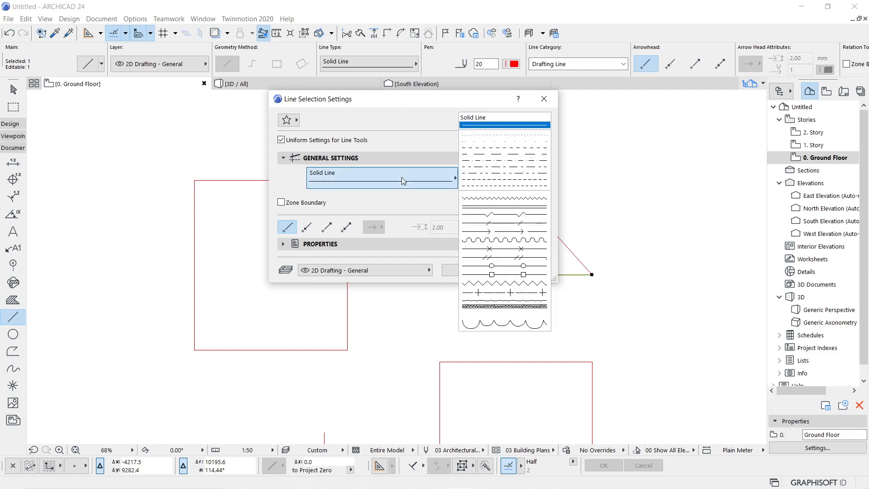
click(473, 155)
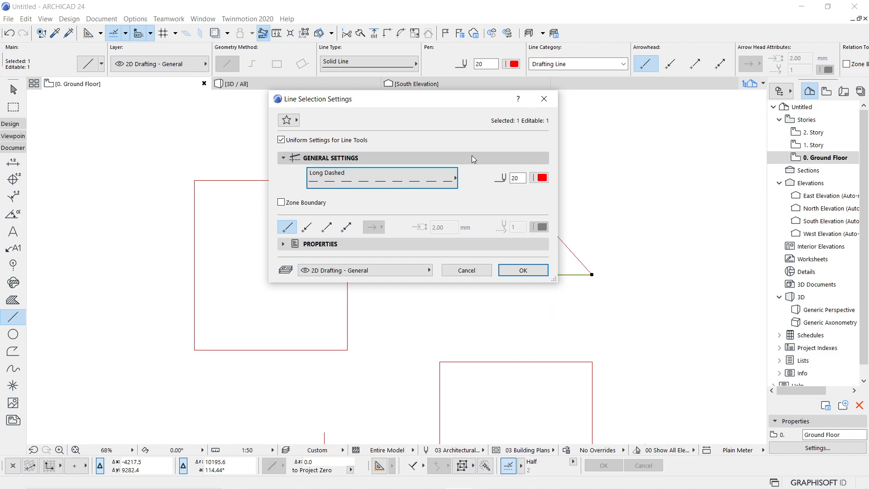
click(542, 178)
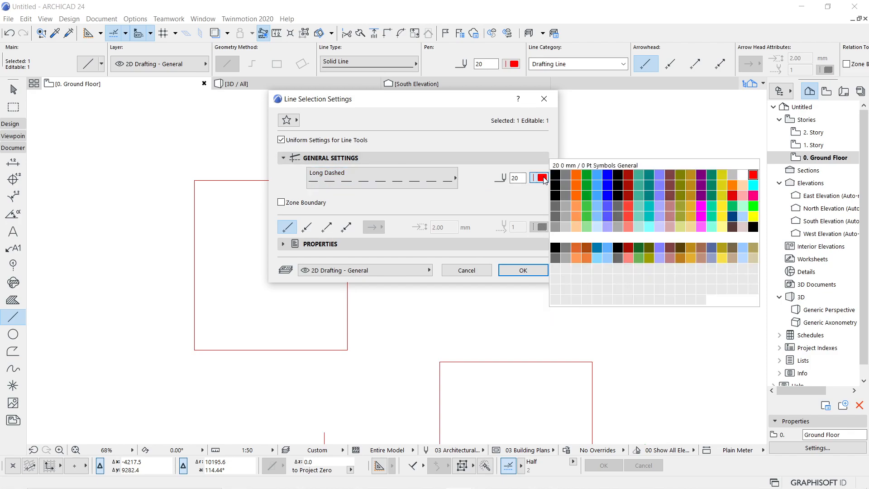
click(597, 175)
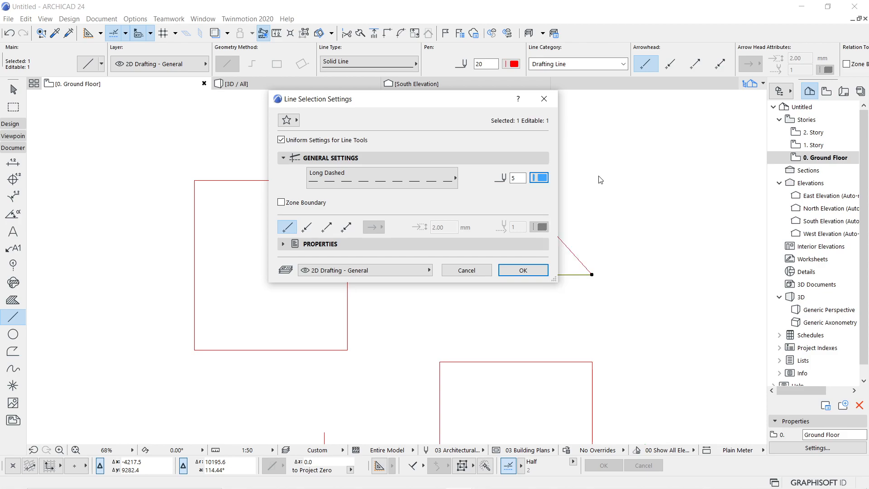
click(533, 269)
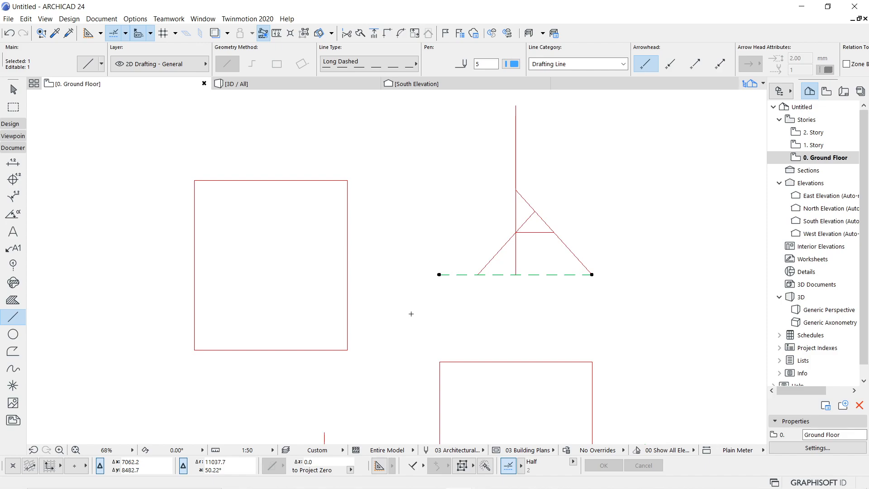
- Deselect the dashed baseline and leave the Line tool for the Arrow tool
key(Escape)
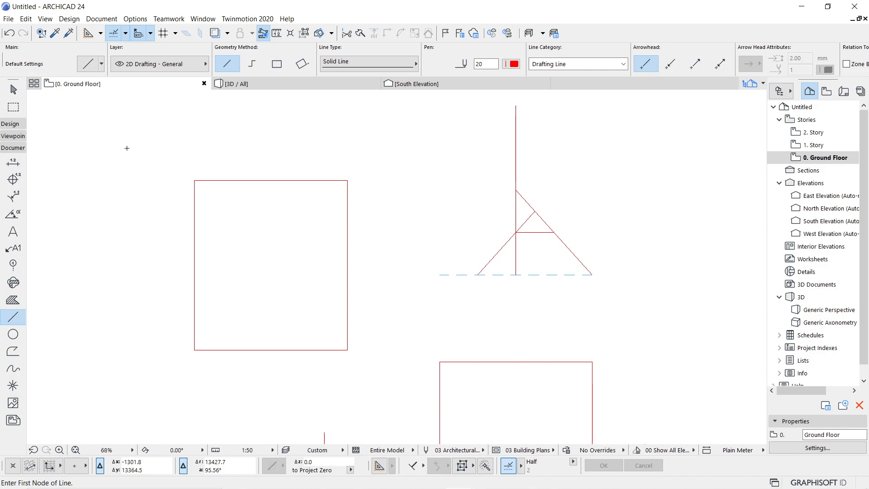
key(Escape)
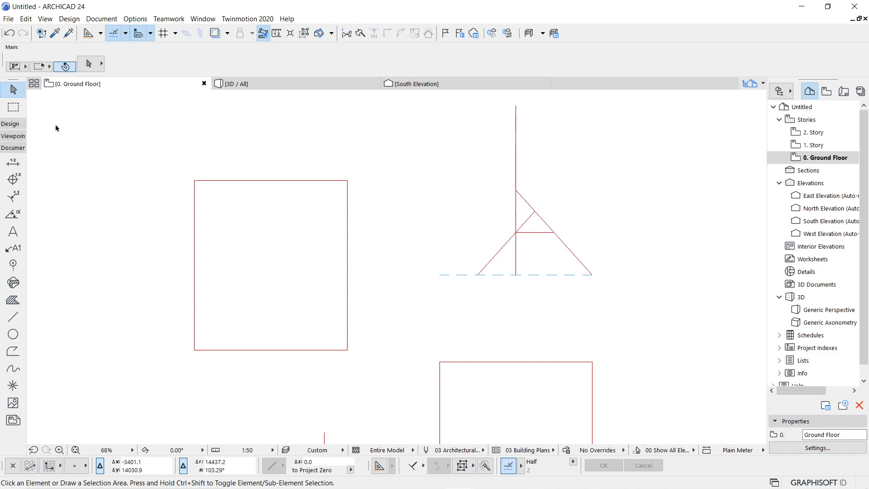
- Delete the triangle's lower-left diagonal, dashed baseline and vertical line
click(516, 159)
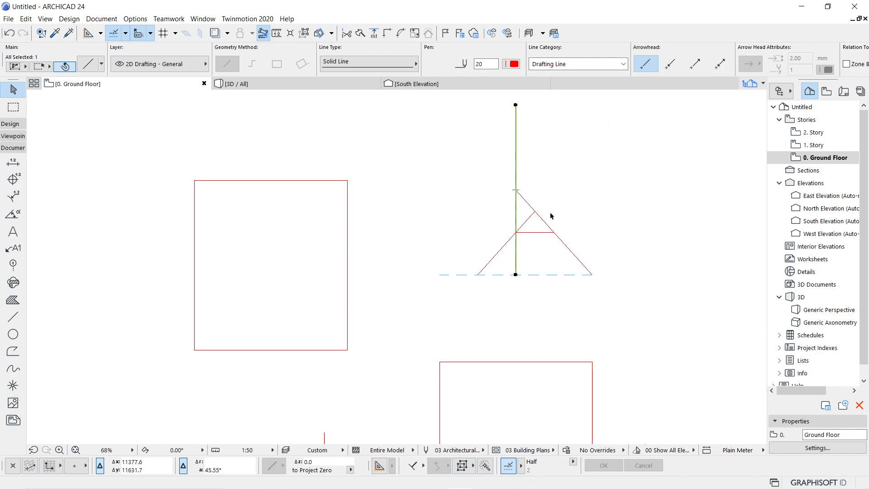
click(489, 263)
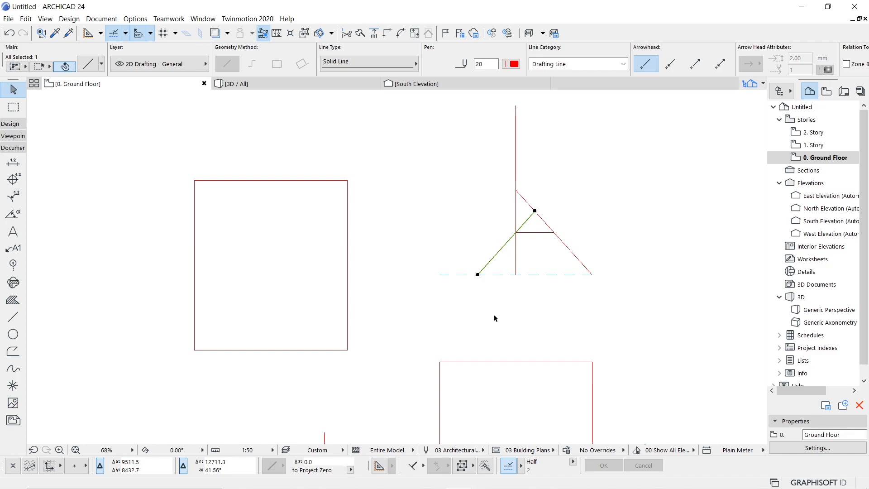
key(Delete)
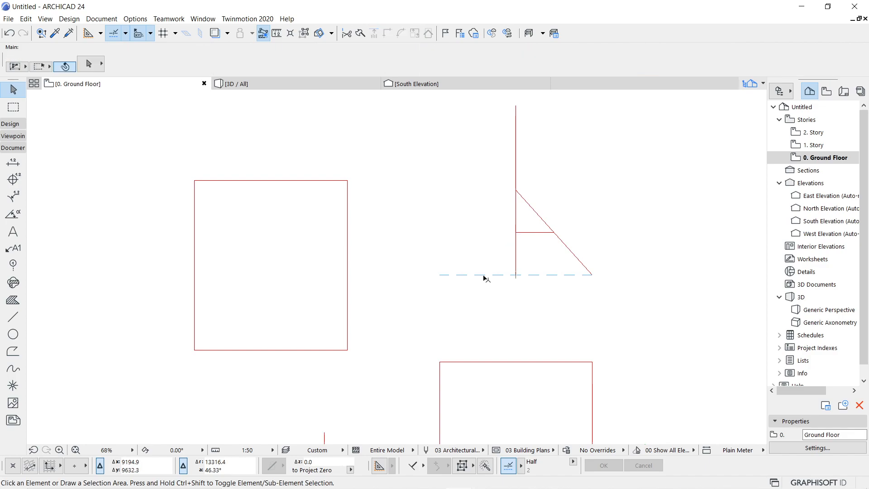
click(485, 276)
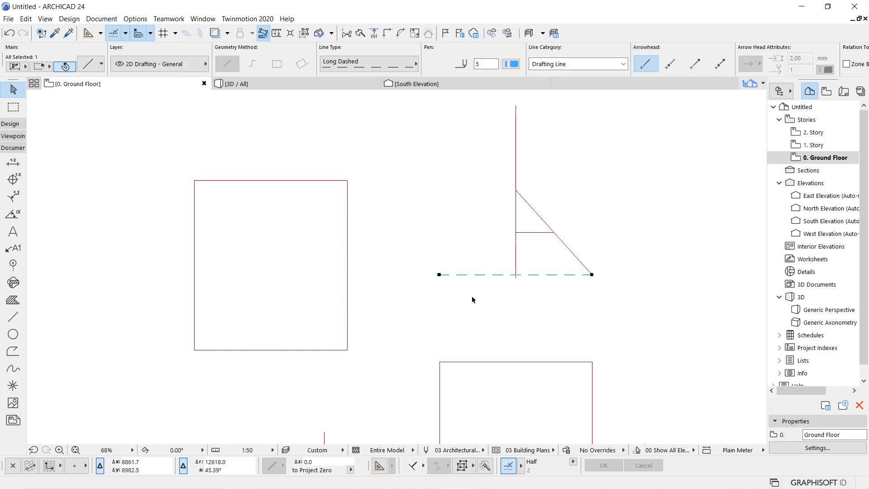
key(Delete)
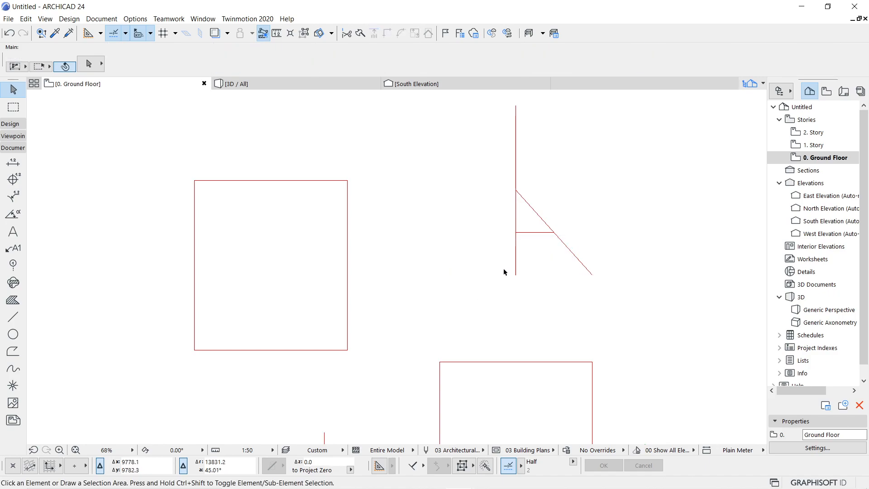
click(516, 263)
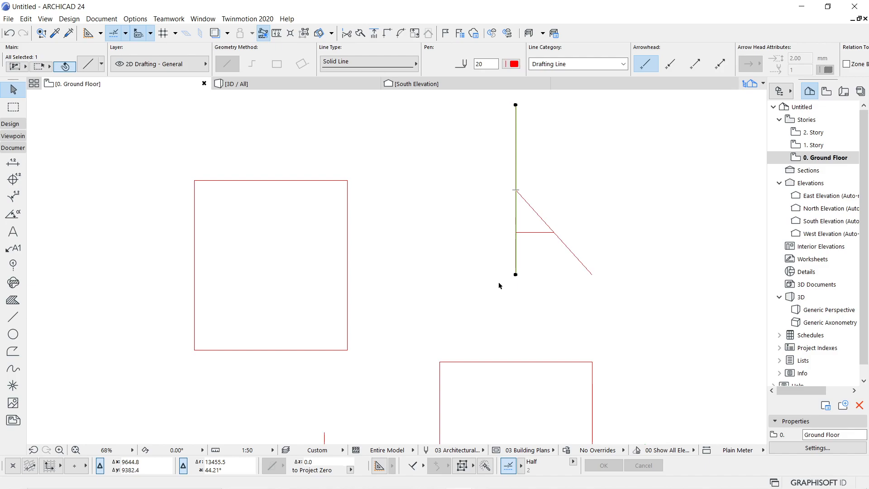
key(Delete)
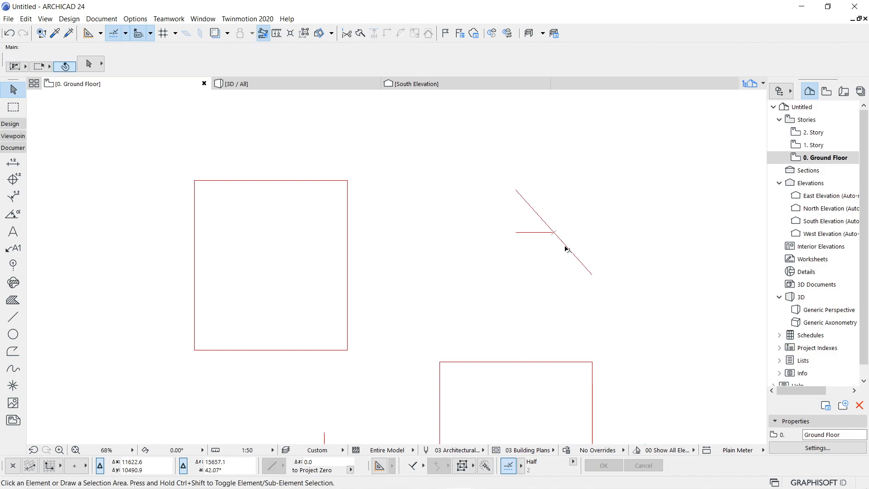
- Delete the remaining diagonal and short horizontal line, then zoom out and pan the plan
click(566, 245)
right_click(553, 265)
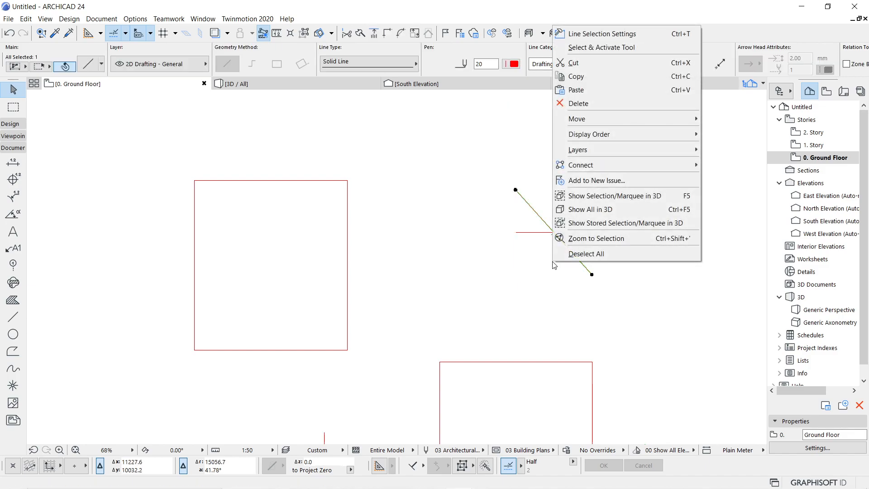
click(572, 104)
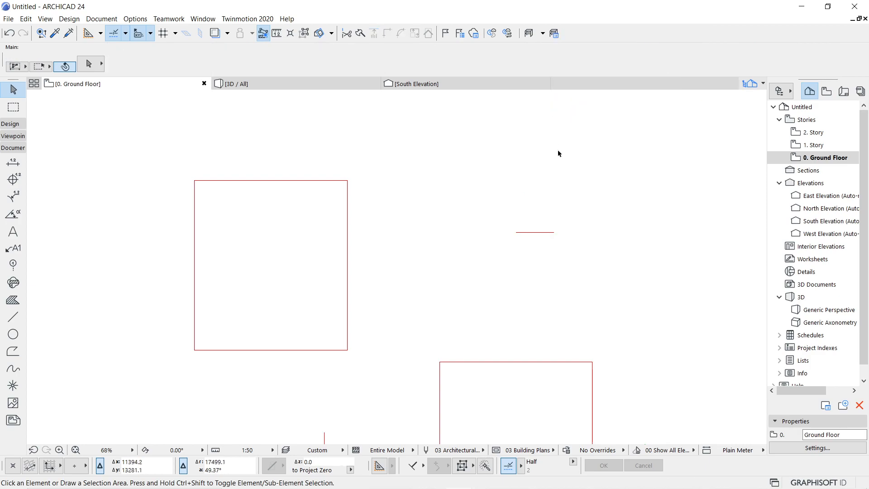
click(535, 233)
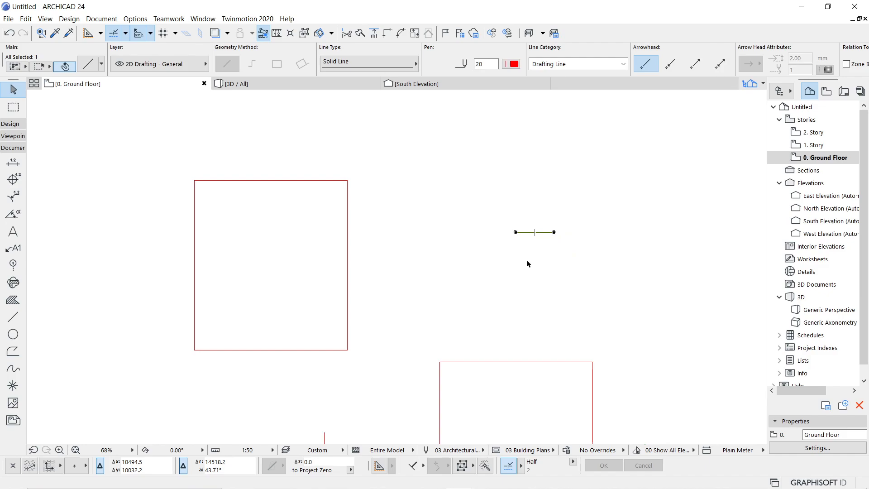
key(Delete)
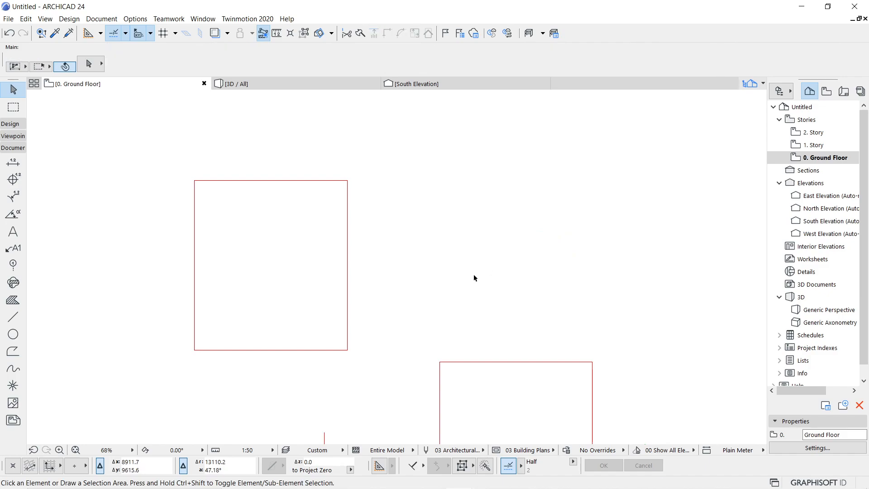
scroll(473, 274, down, 2)
middle_drag(473, 274, 458, 192)
scroll(456, 194, down, 2)
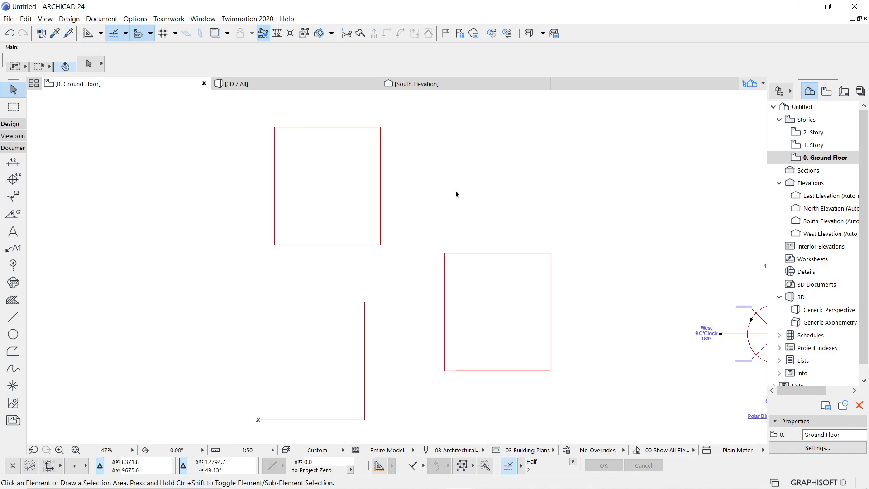
middle_drag(479, 201, 561, 196)
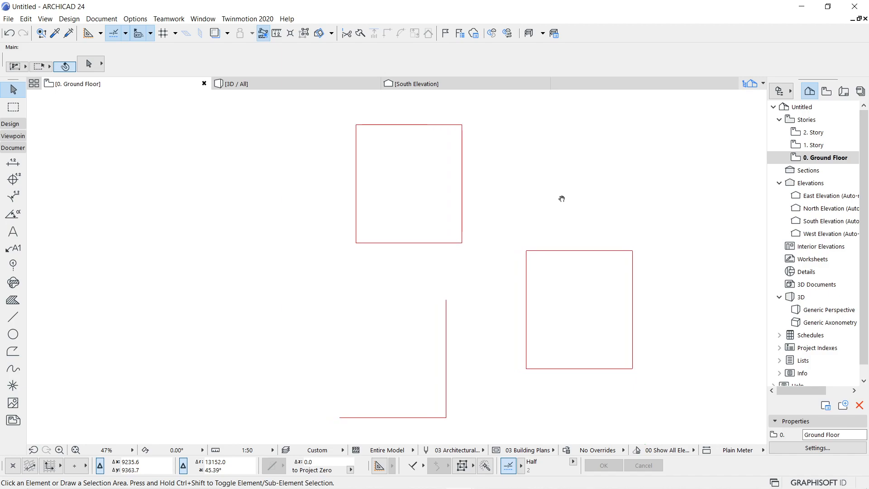